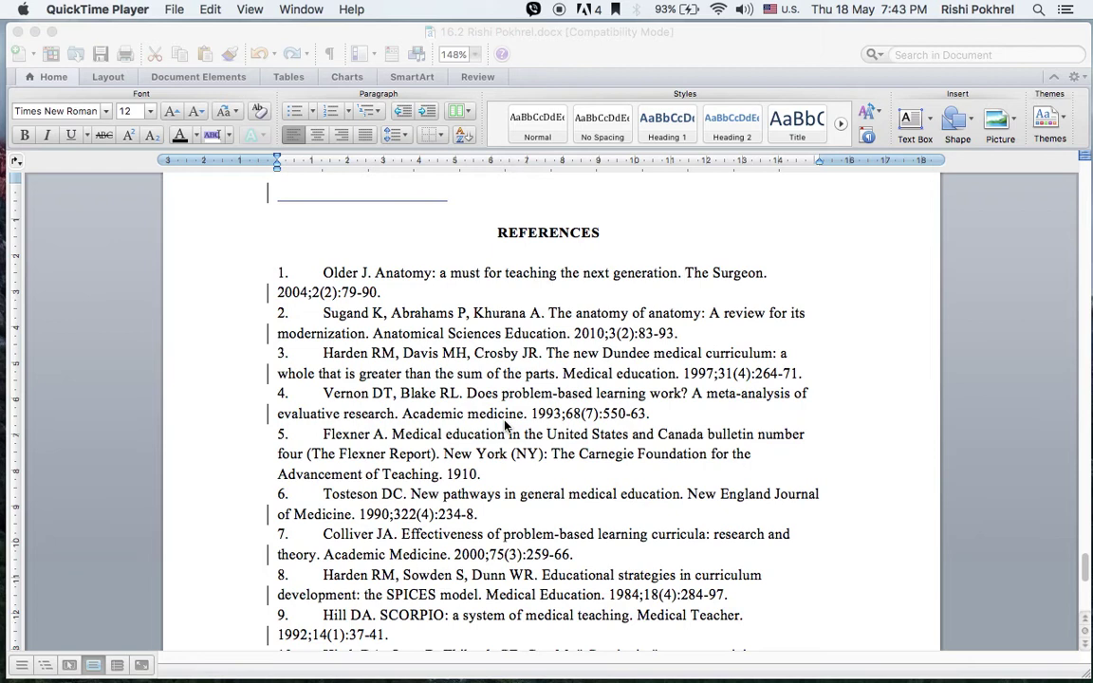
# Place the cursor at the end of reference 1 in Word and look over the reference list
pyautogui.click(430, 297)
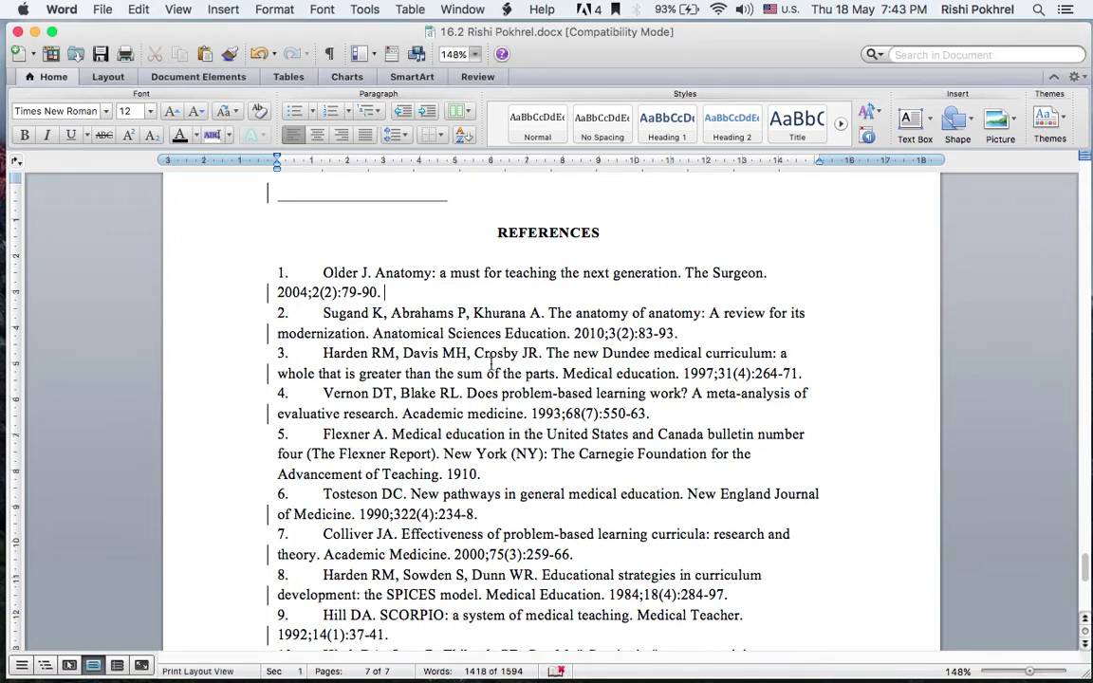
pyautogui.scroll(-3, 490, 363)
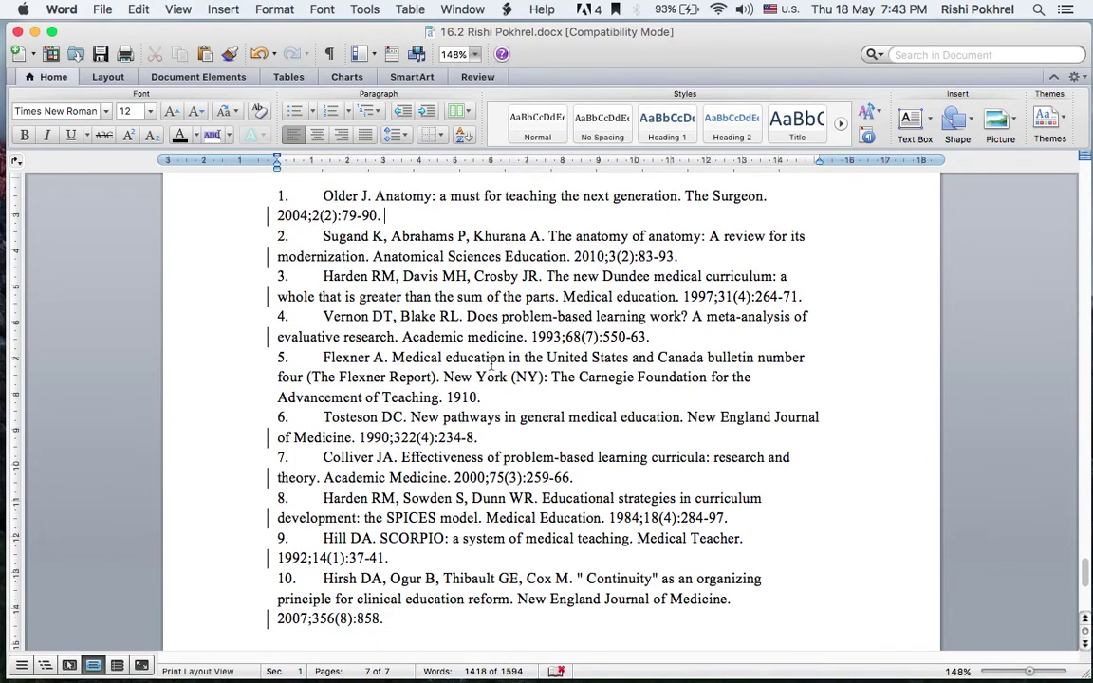
pyautogui.scroll(2, 490, 362)
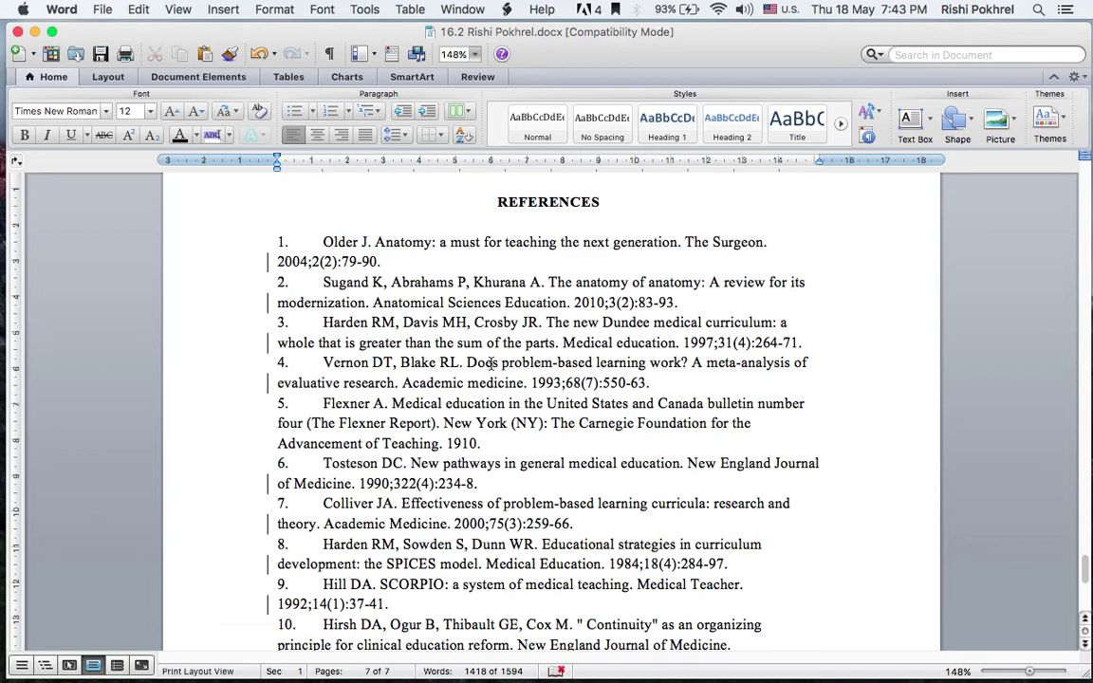
pyautogui.moveTo(5, 417)
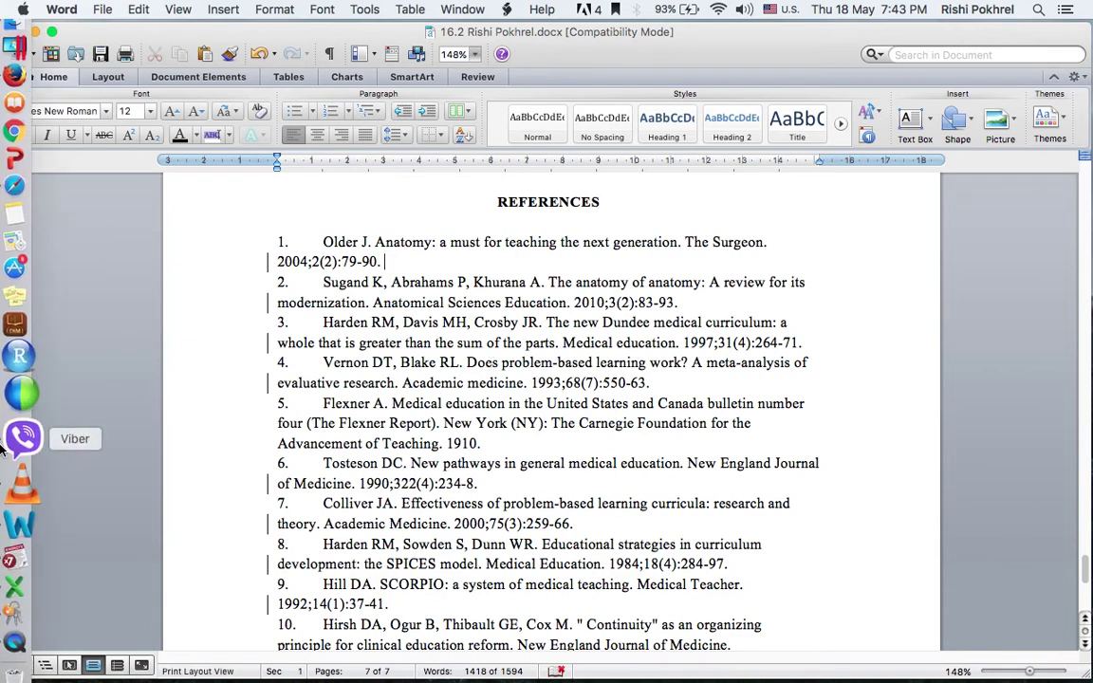
pyautogui.click(28, 232)
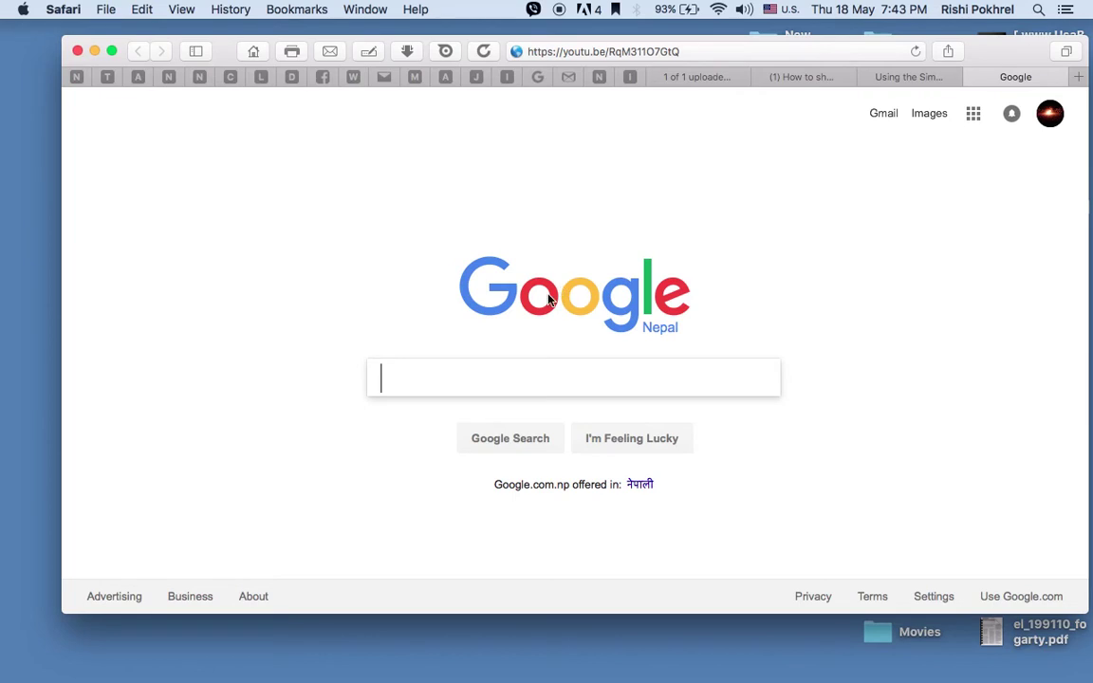
pyautogui.click(705, 56)
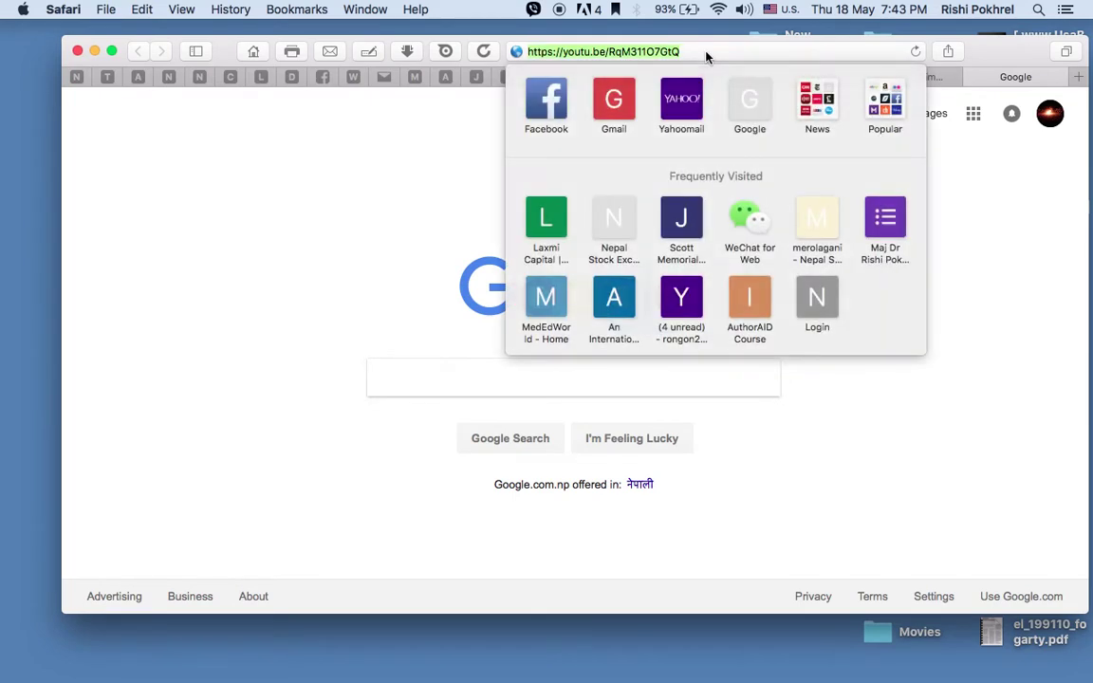
pyautogui.write('https://doi.crossref.org/simpleTextQuery')
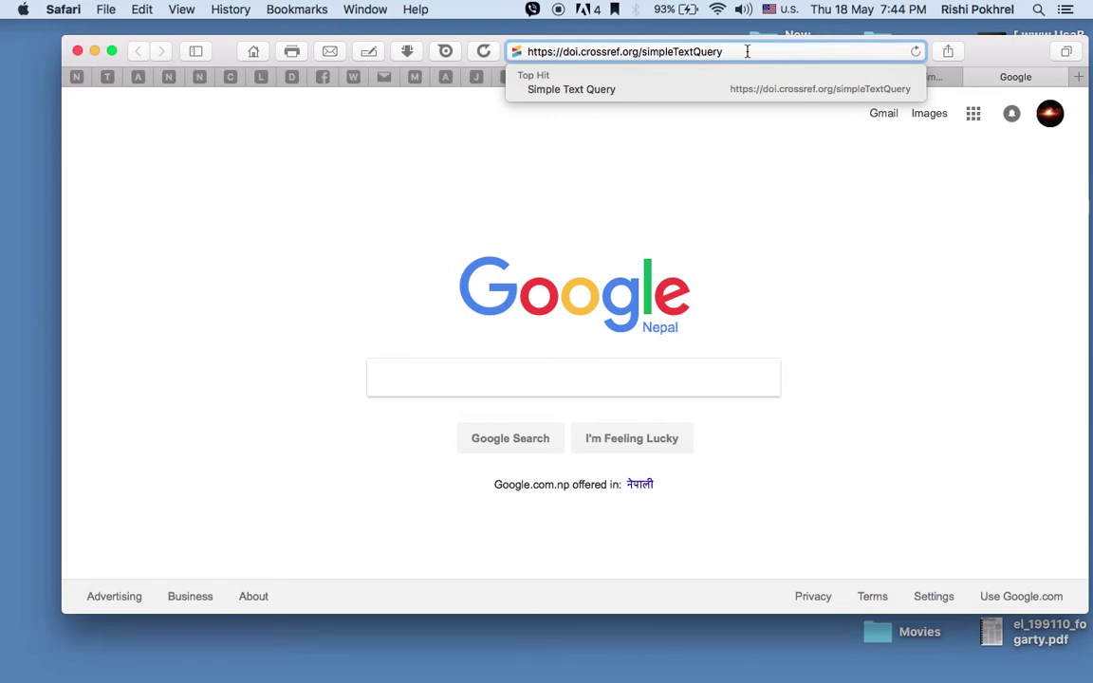
pyautogui.press('Return')
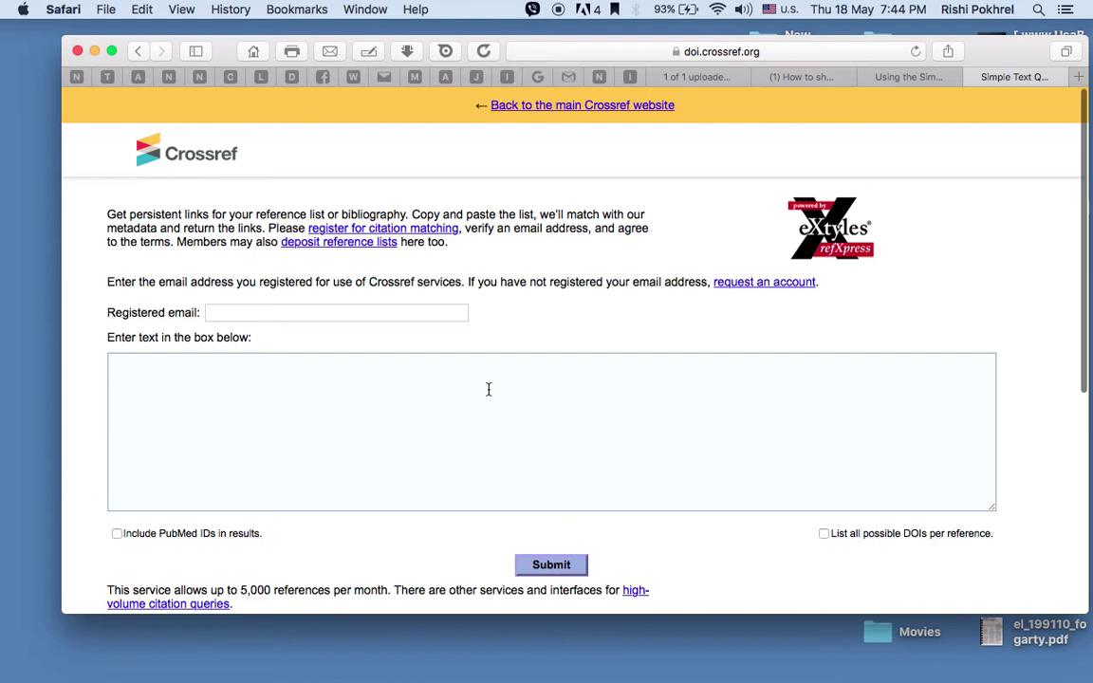
pyautogui.scroll(-3, 488, 385)
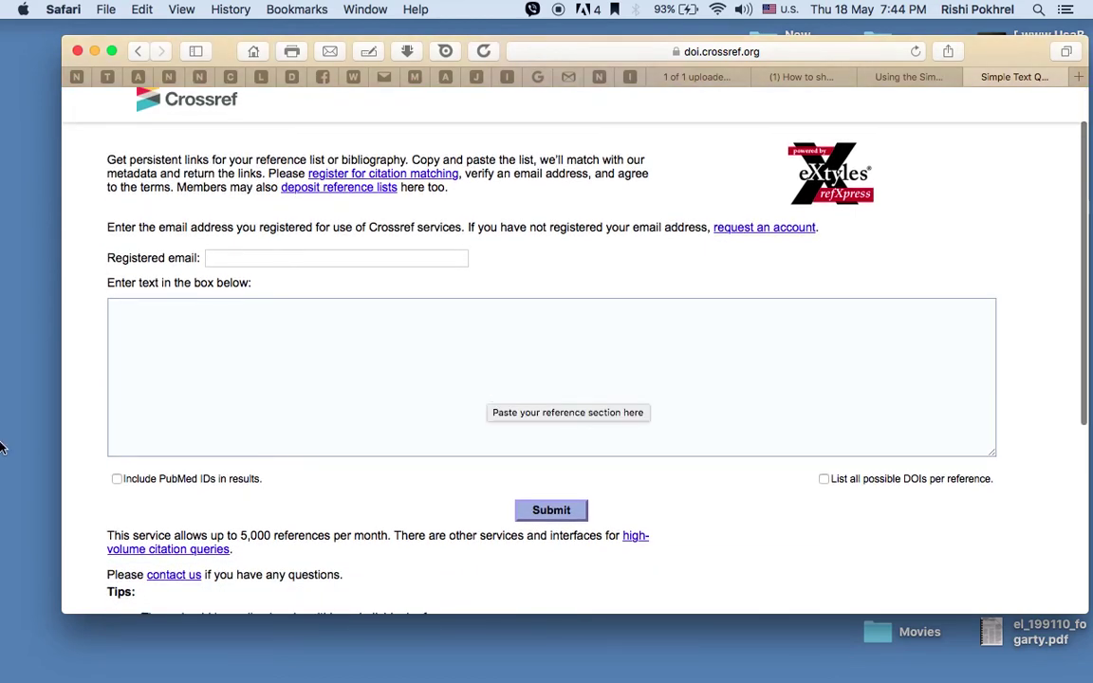
pyautogui.moveTo(21, 441)
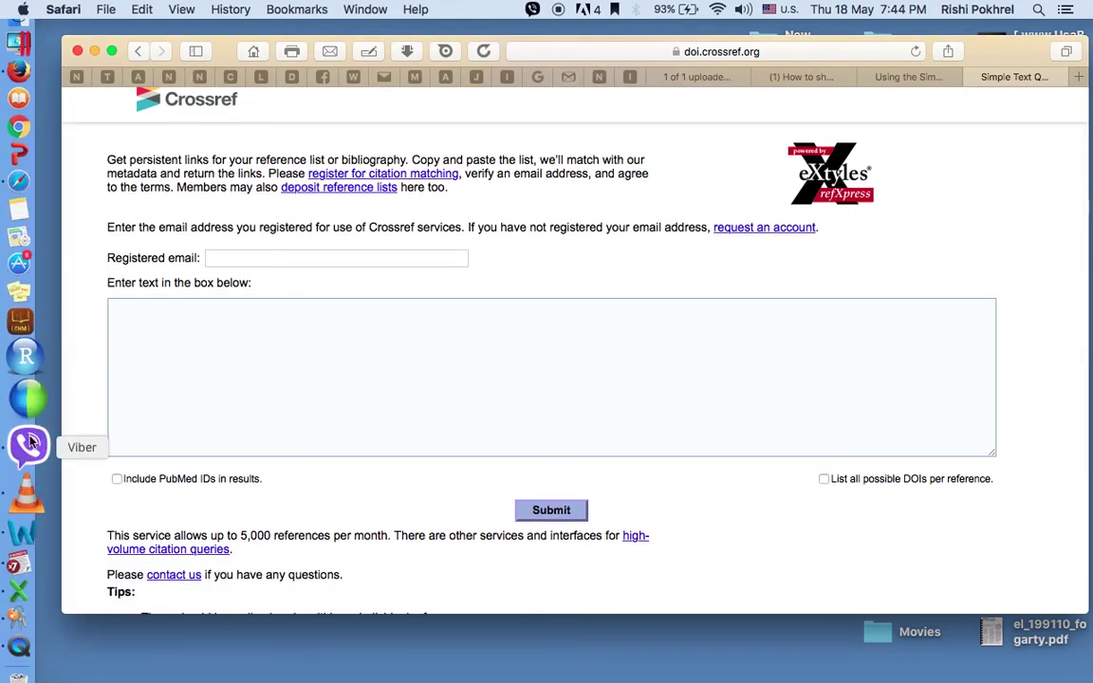
pyautogui.click(23, 503)
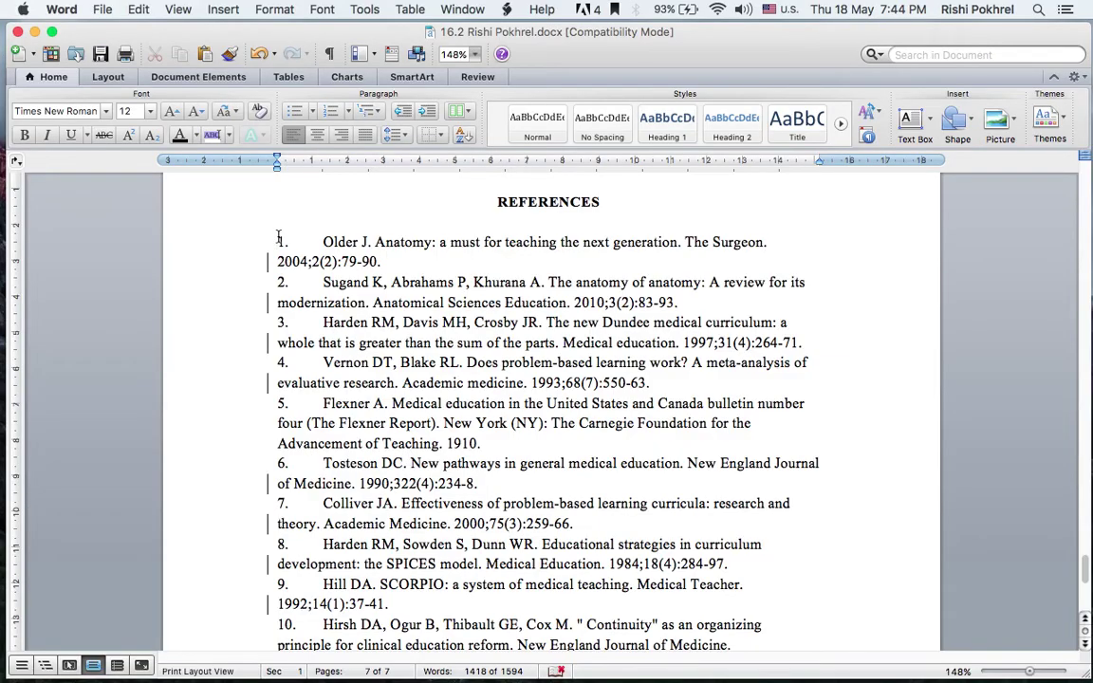
# Copy references 1–10 from the Word document and return to the Crossref page in Safari
pyautogui.moveTo(278, 237); pyautogui.dragTo(392, 532)
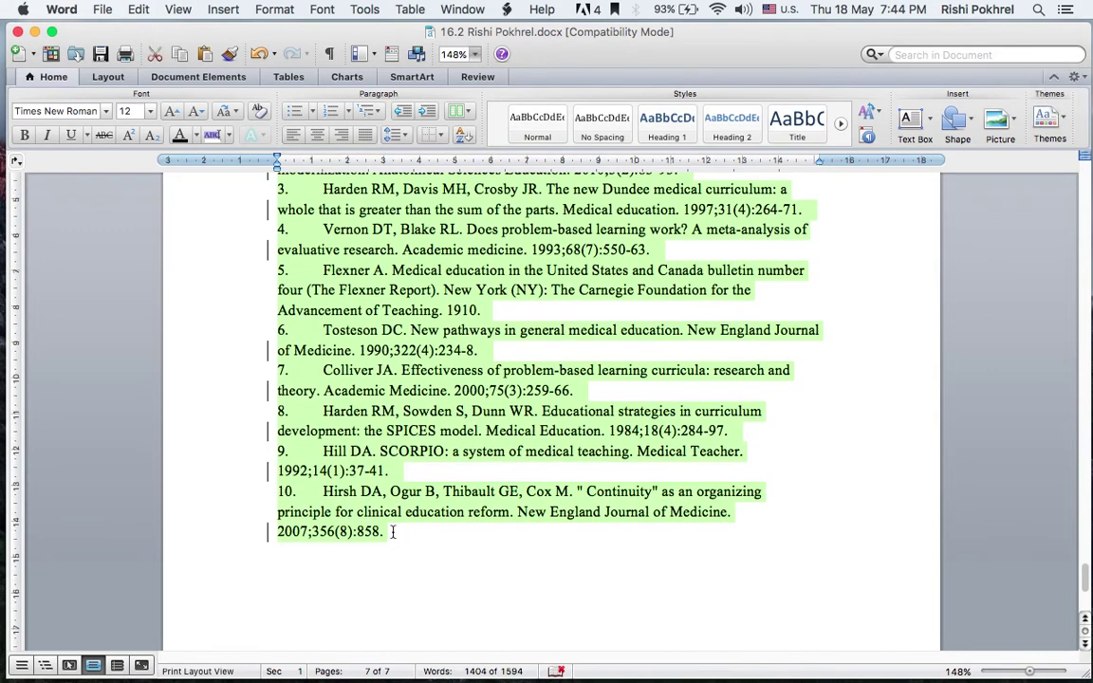
pyautogui.moveTo(13, 531)
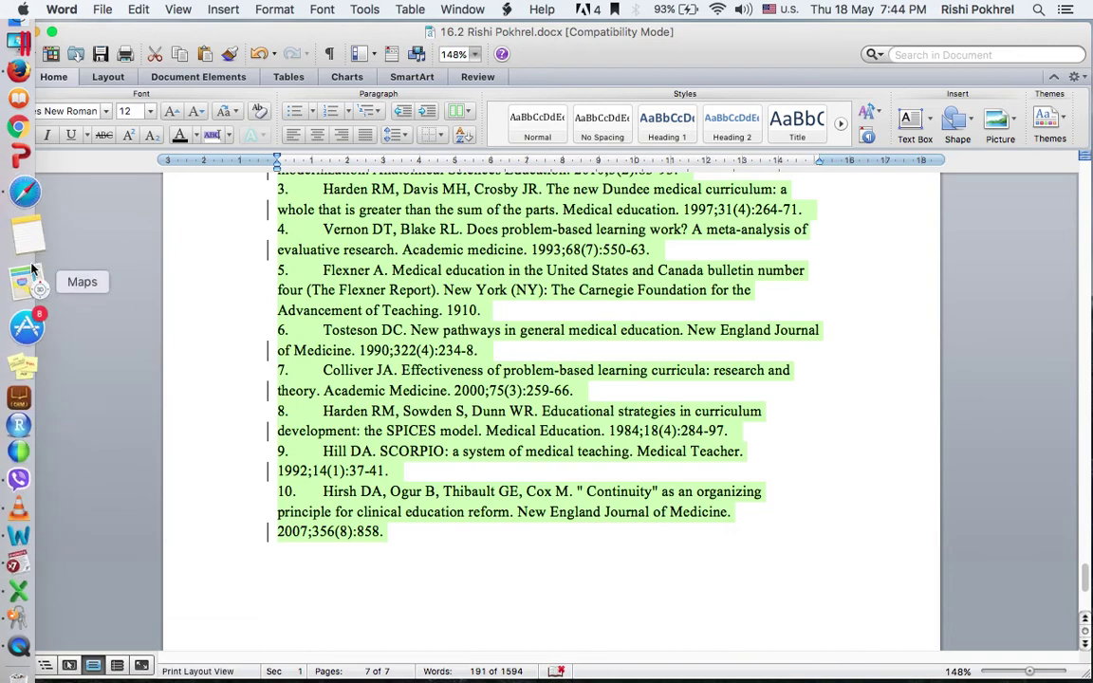
pyautogui.click(28, 220)
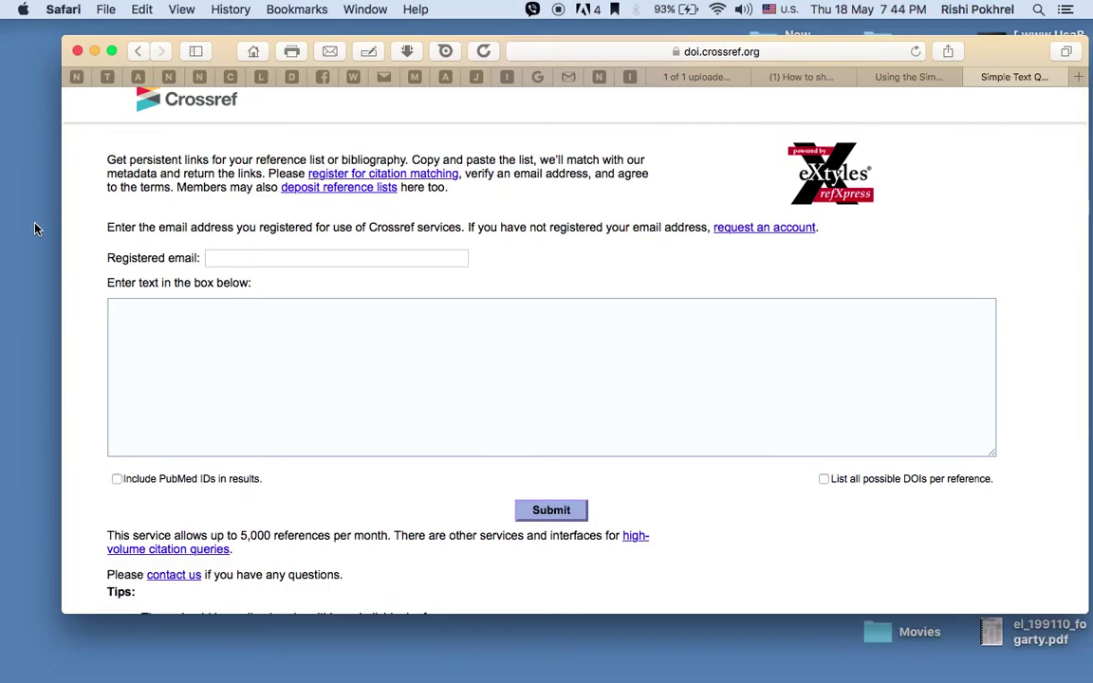
# Paste the ten references into the query box and enter the registered email address
pyautogui.click(237, 328)
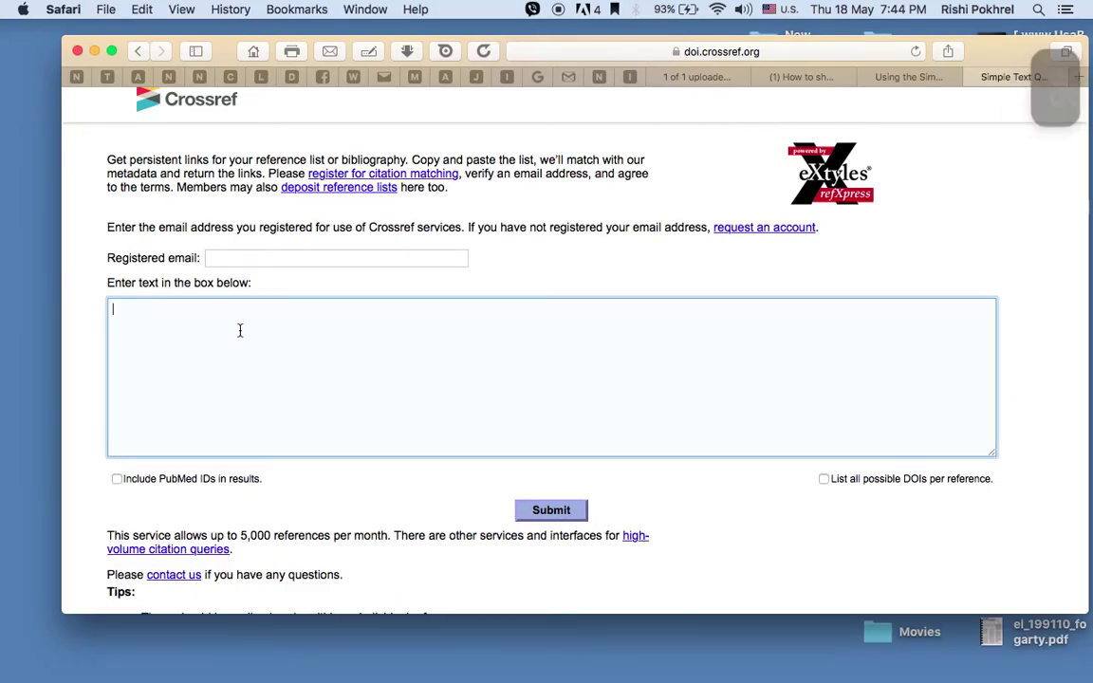
pyautogui.write('REFERENCES  1.\tOlder J. Anatomy: a must for teaching the next generation. The Surgeon. 2004;2(2):79-90. 2.\tSugand K, Abrahams P, Khurana A. The anatomy of anatomy: A review for its modernization. Anatomical Sciences Education. 2010;3(2):83-93. 3.\tHarden RM, Davis MH, Crosby JR. The new Dundee medical curriculum: a whole that is greater than the sum of the parts. Medical education. 1997;31(4):264-71. 4.\tVernon DT, Blake RL. Does problem-based learning work? A meta-analysis of evaluative research. Academic medicine. 1993;68(7):550-63. 5.\tFlexner A. Medical education in the United States and Canada bulletin number four (The Flexner Report). New York (NY): The Carnegie Foundation for the Advancement of Teaching. 1910. 6.\tTosteson DC. New pathways in general medical education. New England Journal of Medicine. 1990;322(4):234-8. 7.\tCollivar JA. Effectiveness of problem-based learning curricula: research and theory. Academic Medicine. 2000;75(3):259-66. 8.\tHarden RM, Sowden S, Dunn WR. Educational strategies in curriculum development: the SPICES model. Medical Education. 1984;18(4):284-97. 9.\tHill DA. SCORPIO: a system of medical teaching. Medical Teacher. 1992;14(1):37-41. 10.\tHirsh DA, Ogur B, Thibault GE, Cox M. " Continuity" as an organizing principle for clinical education reform. New England Journal of Medicine. 2007;356(8):858.')
pyautogui.scroll(1, 280, 329)
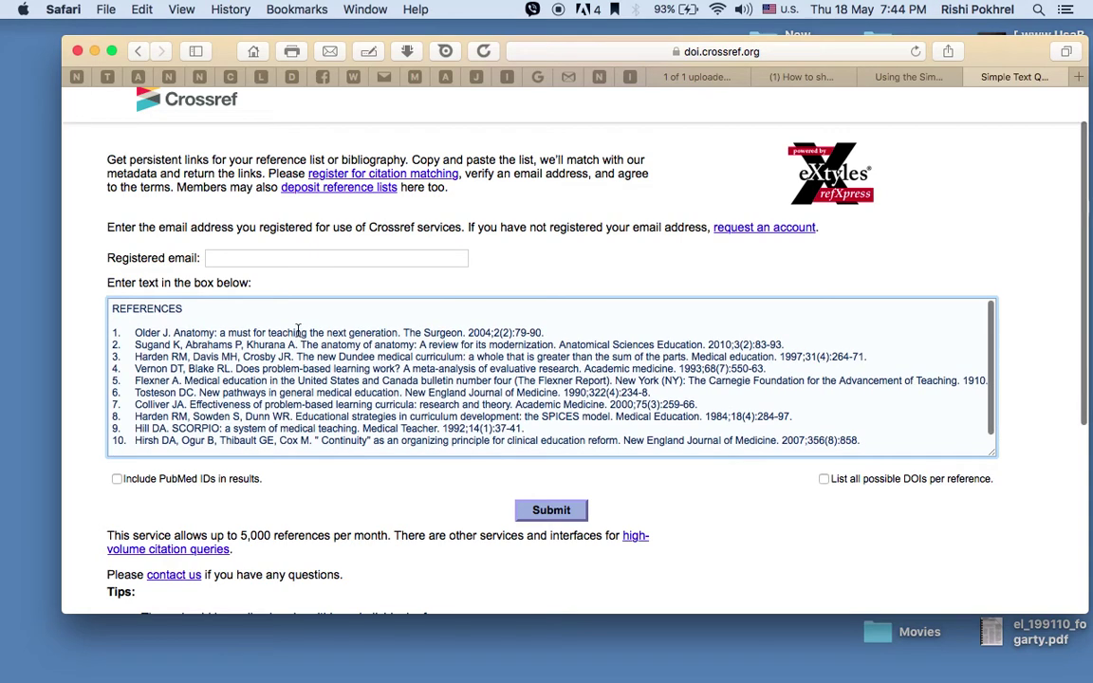
pyautogui.click(238, 258)
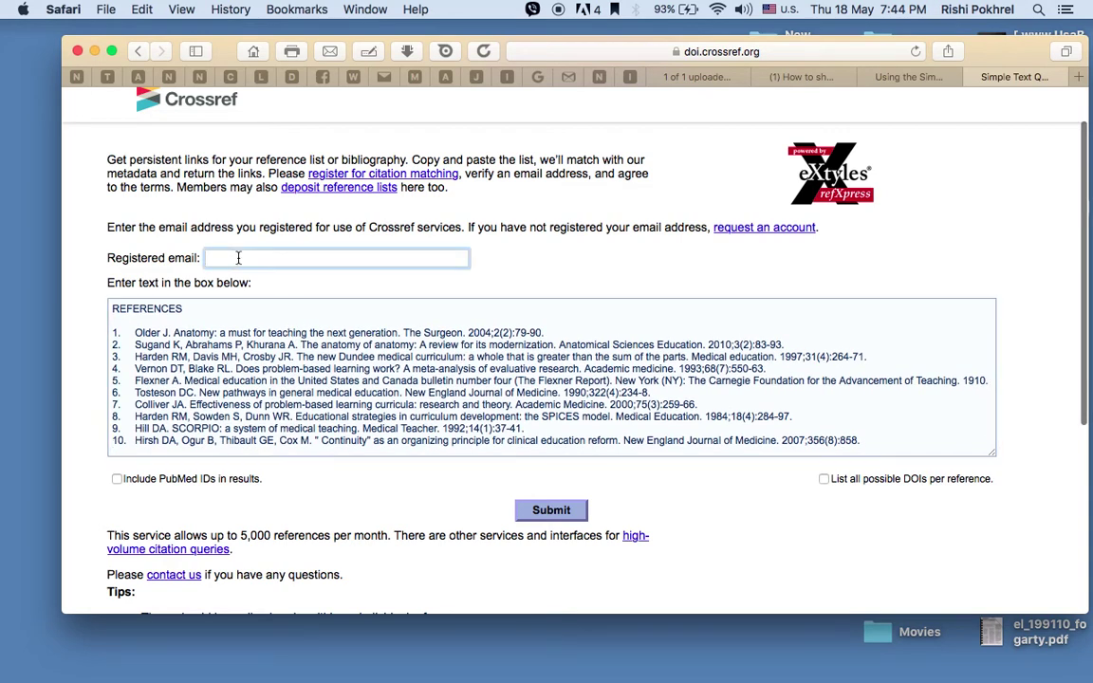
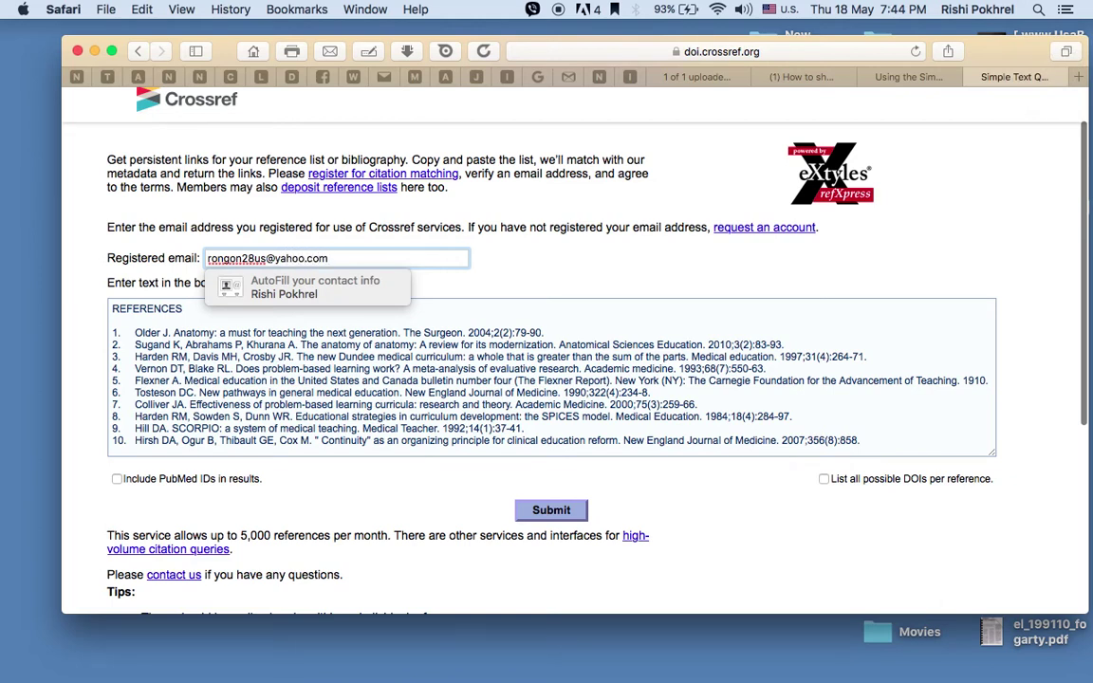
pyautogui.click(87, 328)
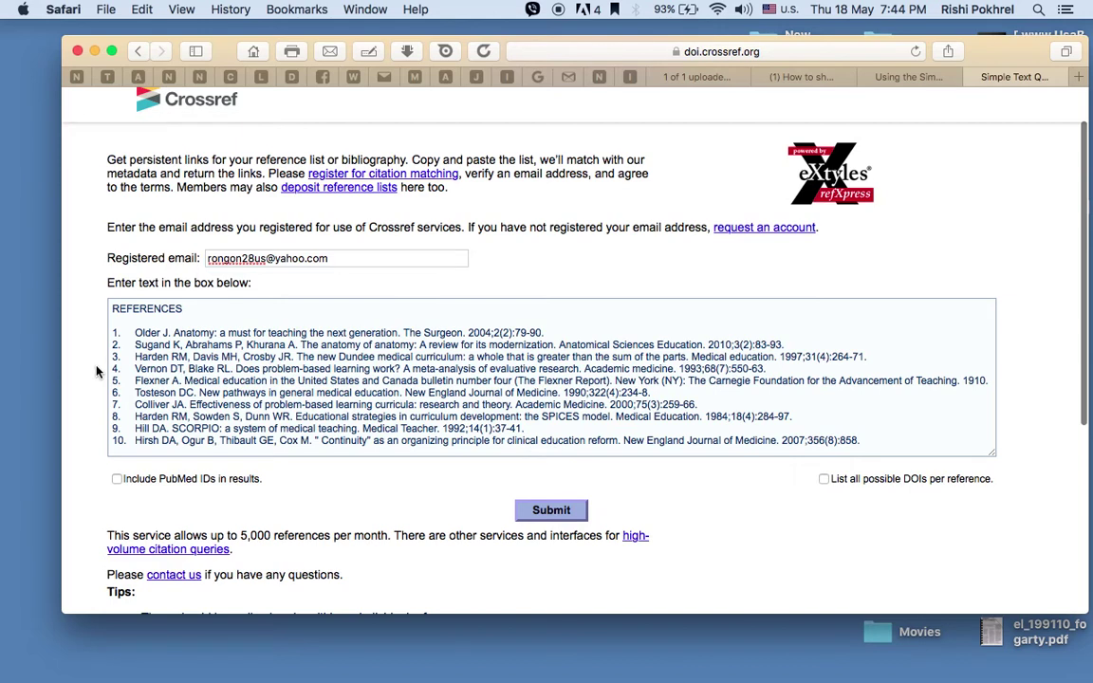
# Tick 'Include PubMed IDs in results' and submit the references for matching
pyautogui.scroll(1, 368, 244)
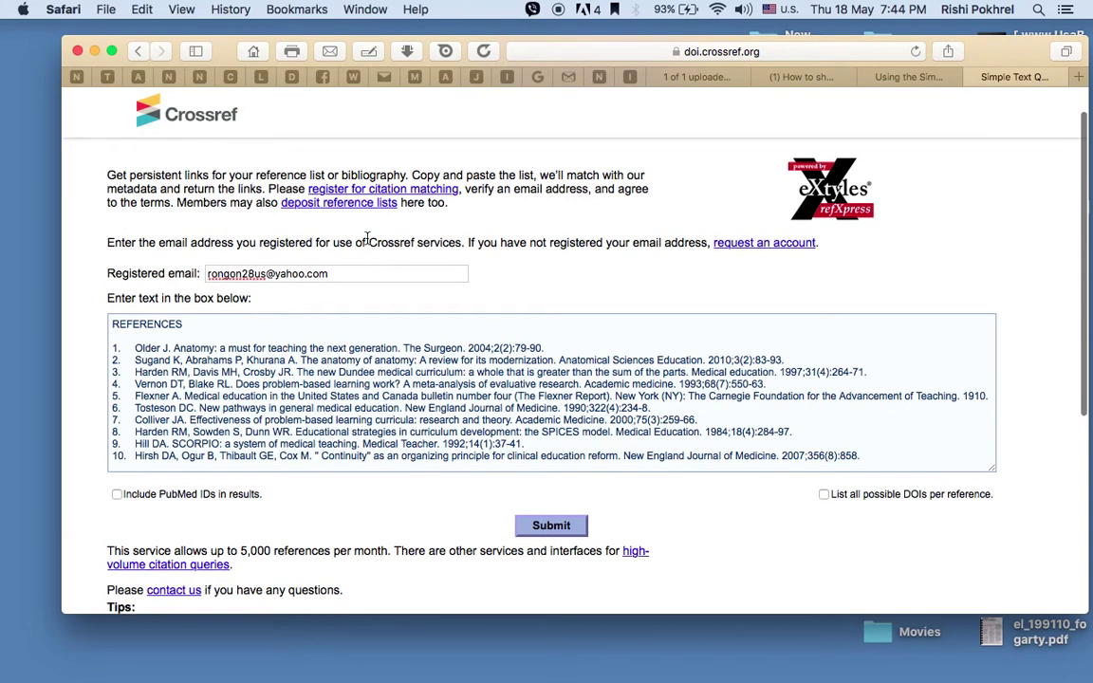
pyautogui.scroll(2, 366, 239)
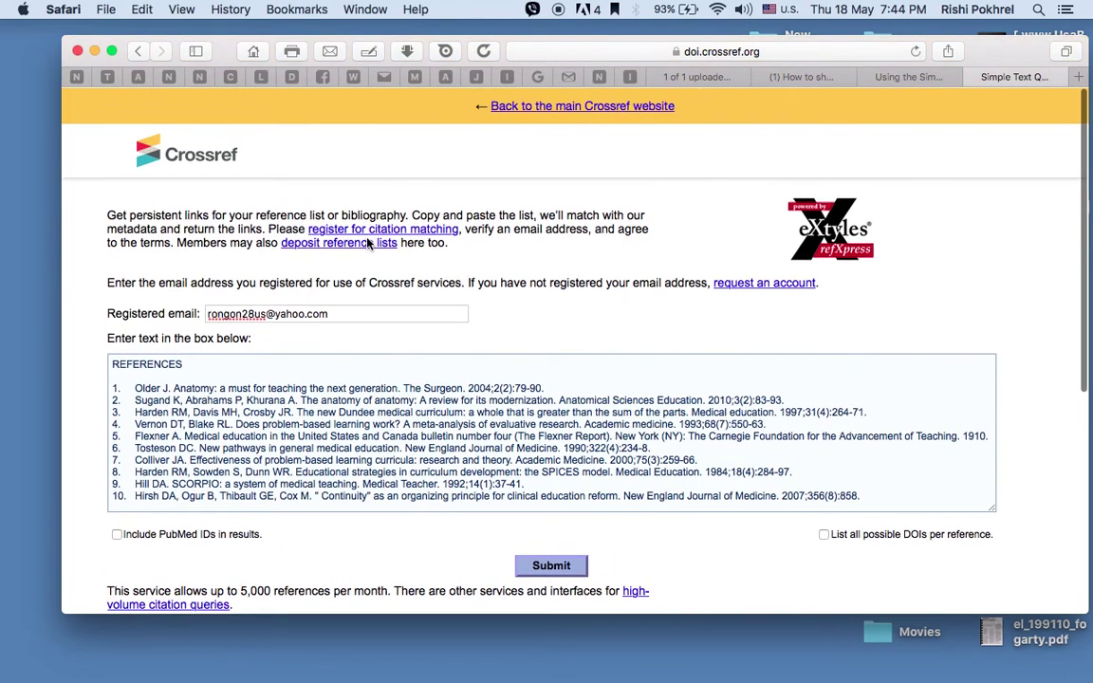
pyautogui.scroll(-1, 369, 244)
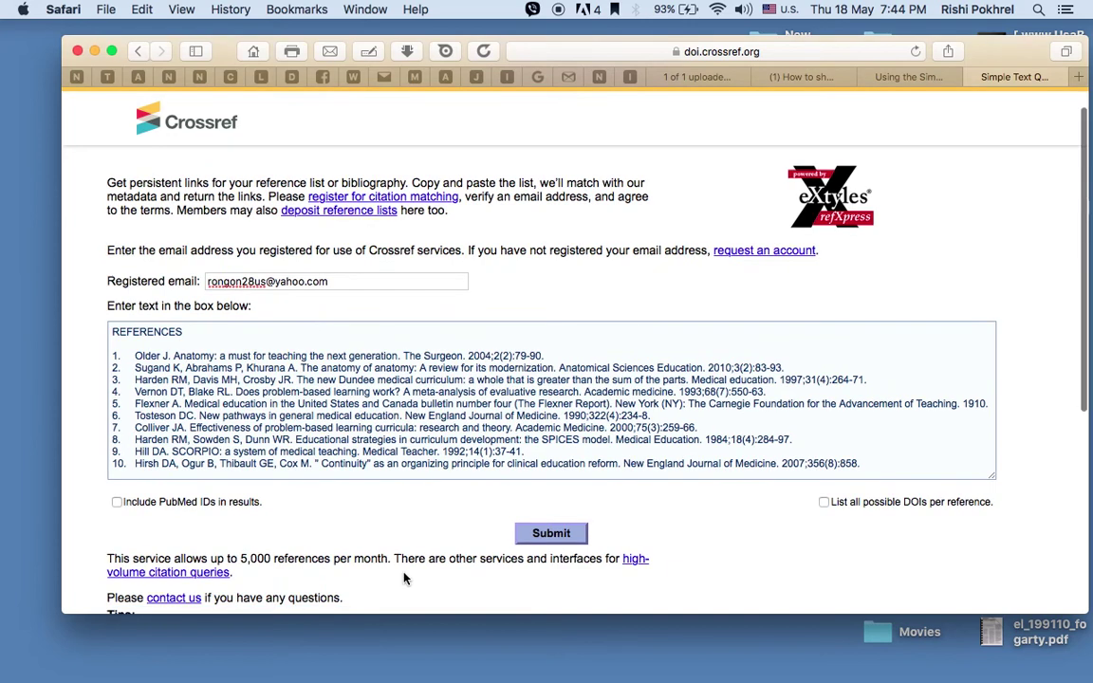
pyautogui.click(117, 503)
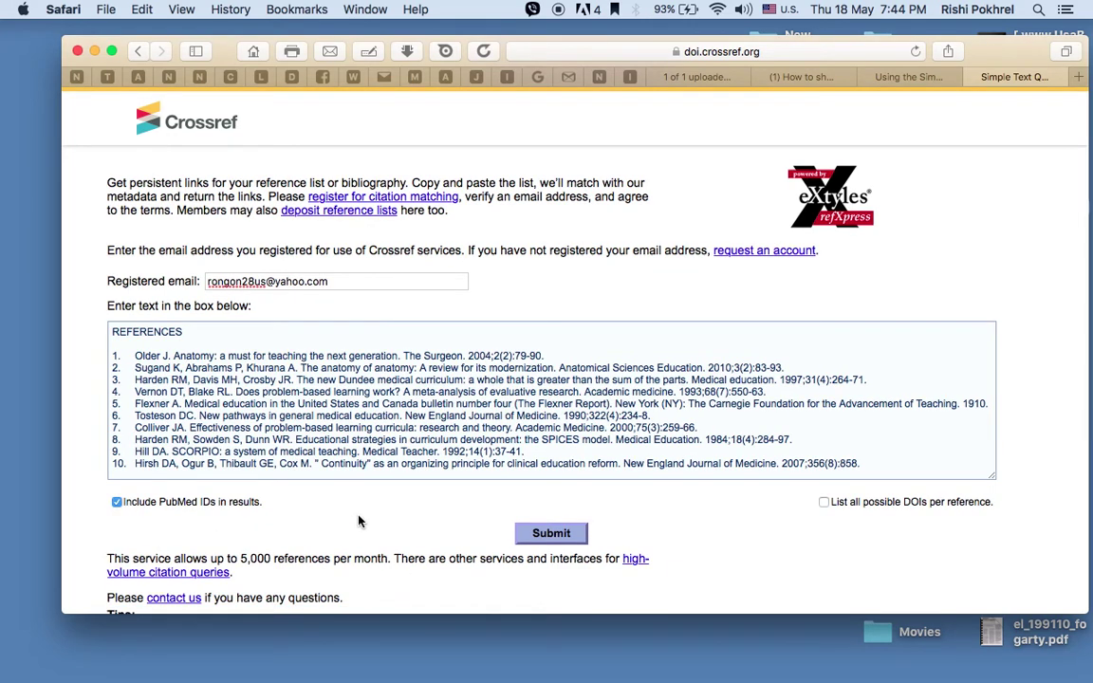
pyautogui.click(545, 536)
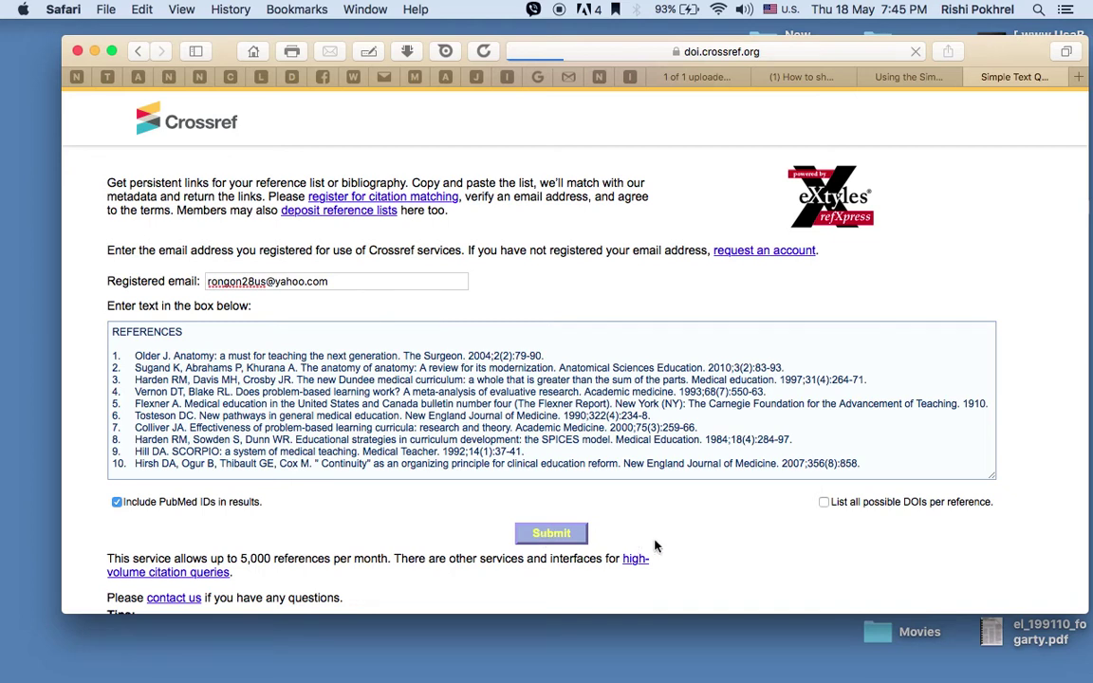
# Scroll through the Crossref results page listing matched DOI links and PubMed IDs
pyautogui.scroll(-1, 705, 541)
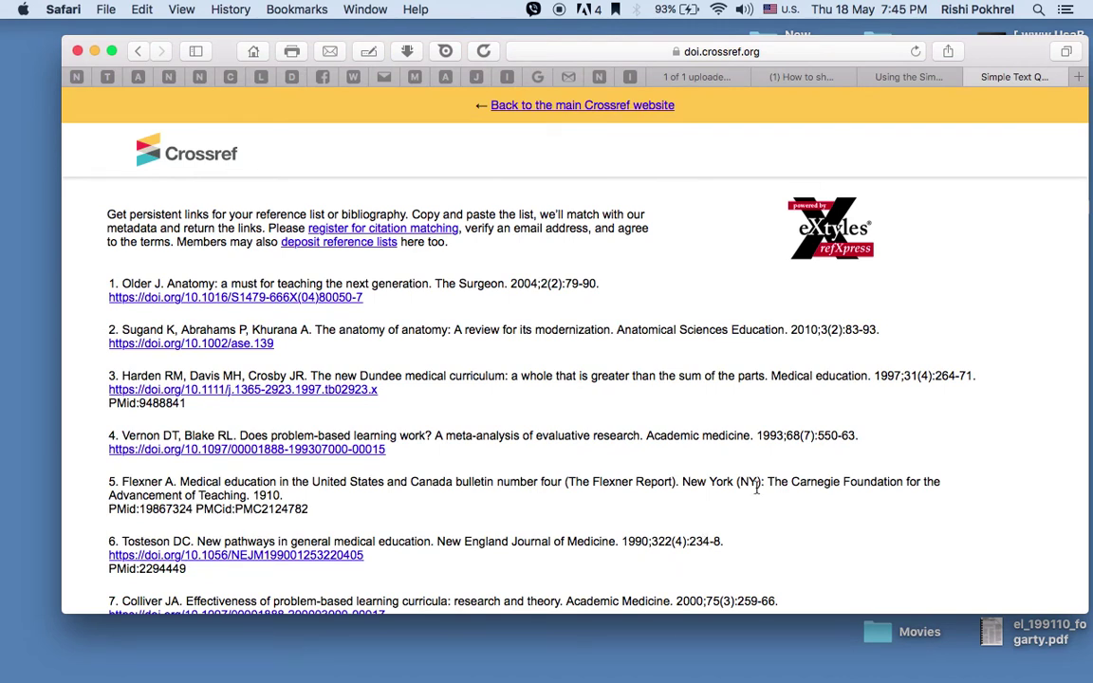
# Copy matched references 1–10 with their DOI links and PubMed IDs, then switch back to Word
pyautogui.scroll(-2, 541, 572)
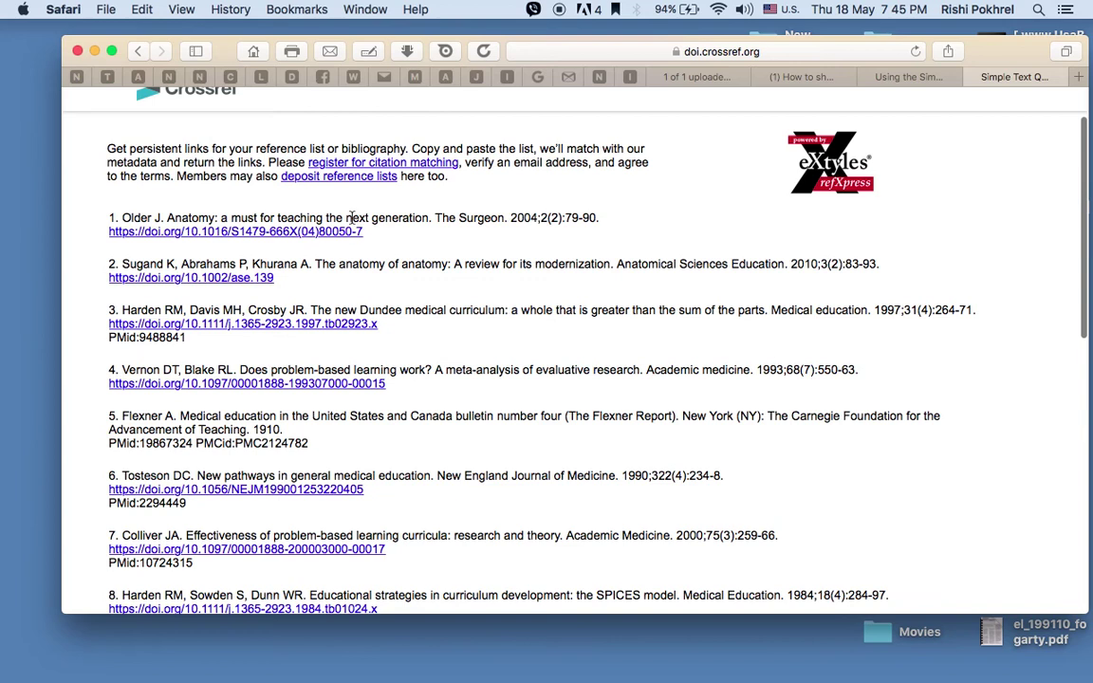
pyautogui.scroll(-3, 423, 327)
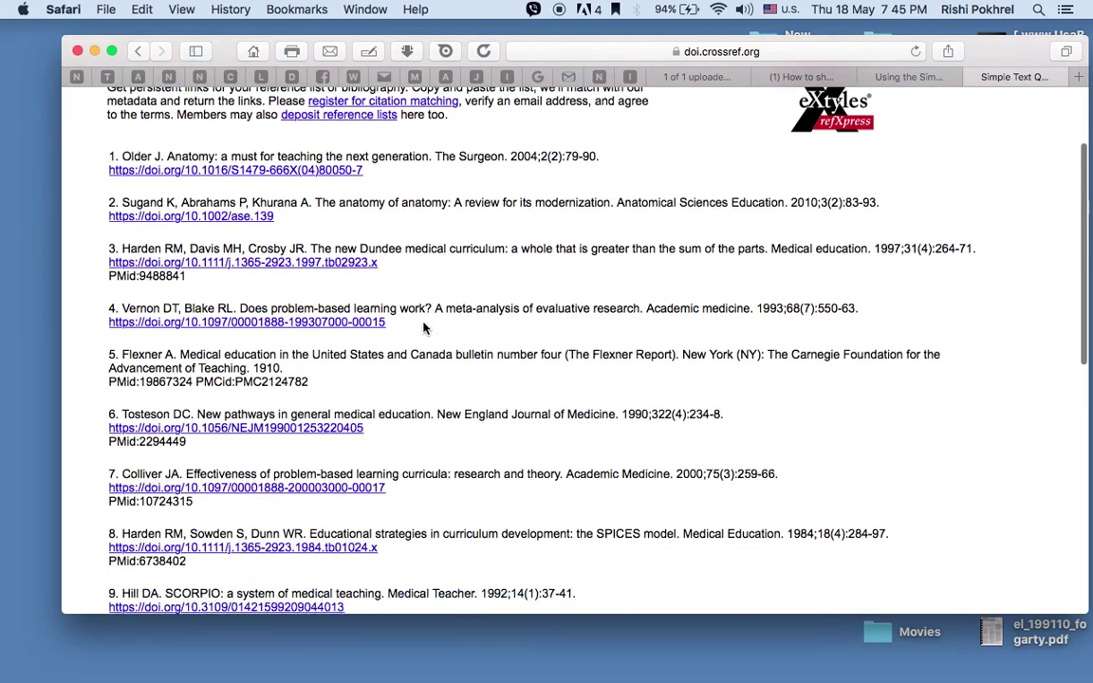
pyautogui.scroll(2, 219, 228)
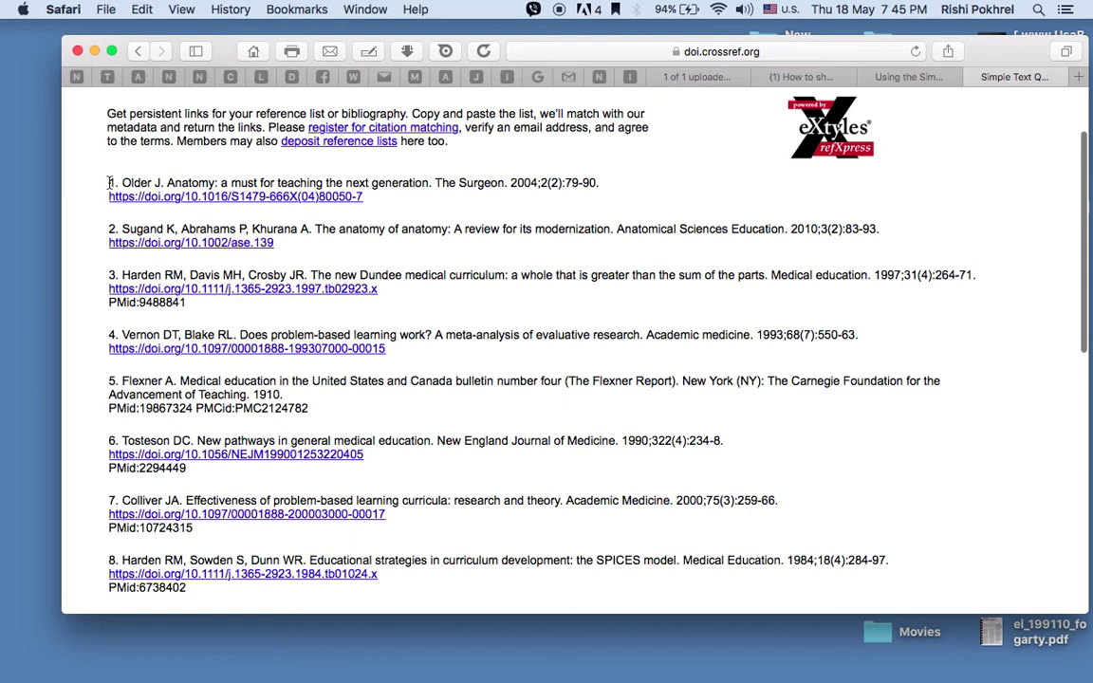
pyautogui.moveTo(106, 181); pyautogui.dragTo(220, 458)
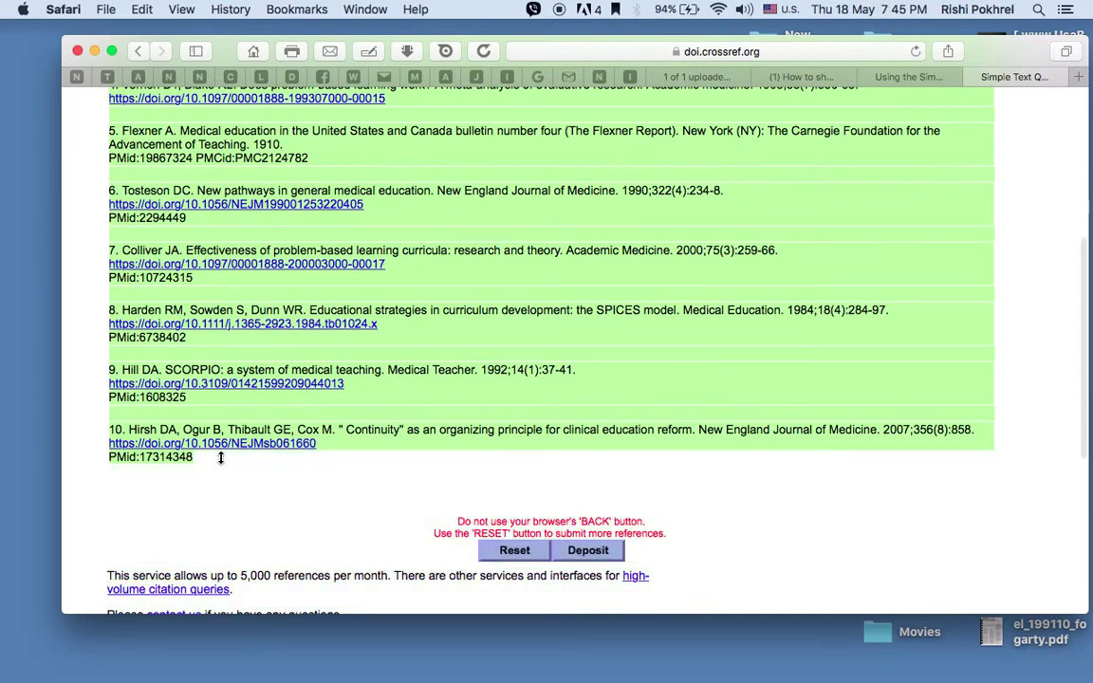
pyautogui.moveTo(2, 612)
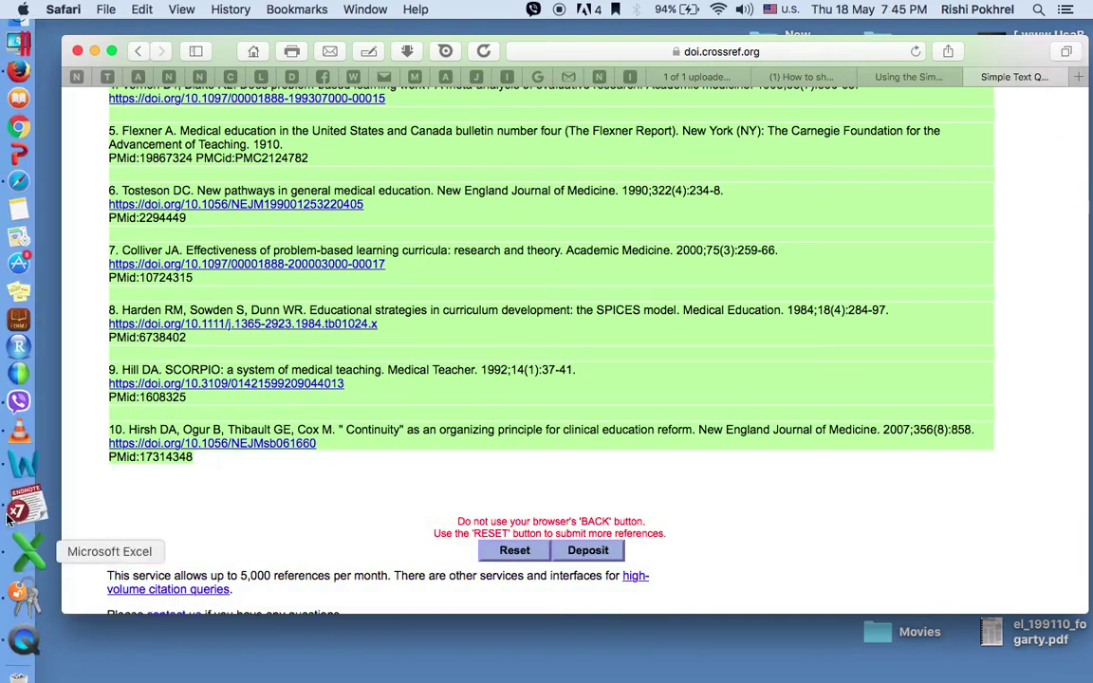
pyautogui.click(18, 495)
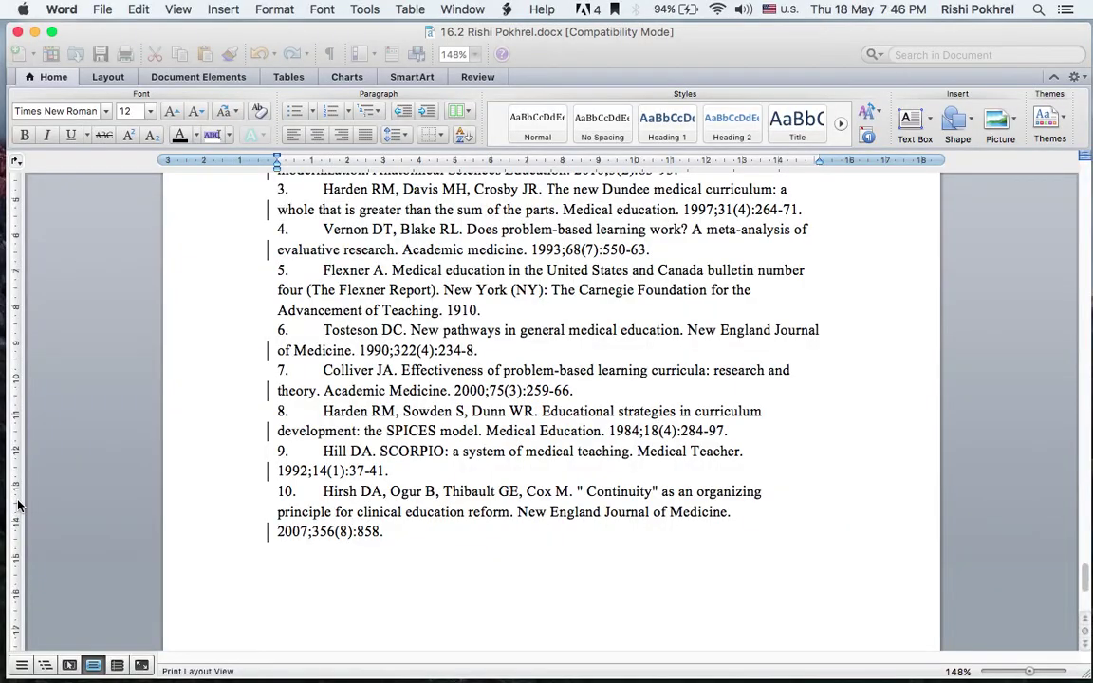
# Delete the old numbered references and paste the Crossref-matched list under the REFERENCES heading
pyautogui.moveTo(387, 533); pyautogui.dragTo(273, 311)
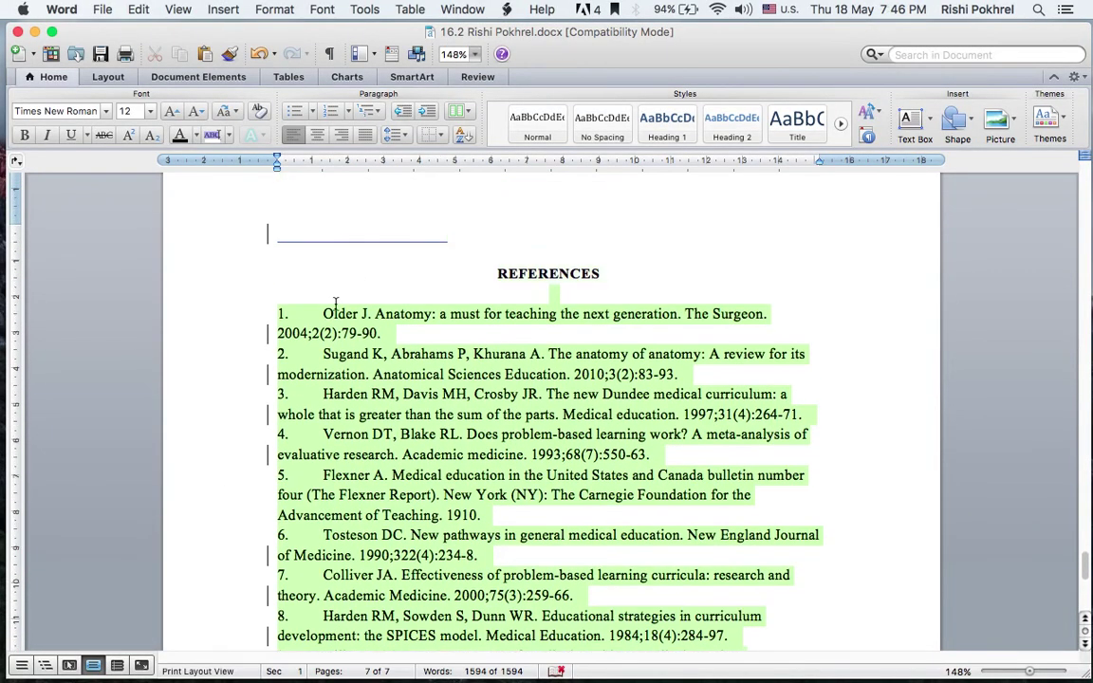
pyautogui.press('BackSpace')
pyautogui.click(273, 311)
pyautogui.press('super+v')
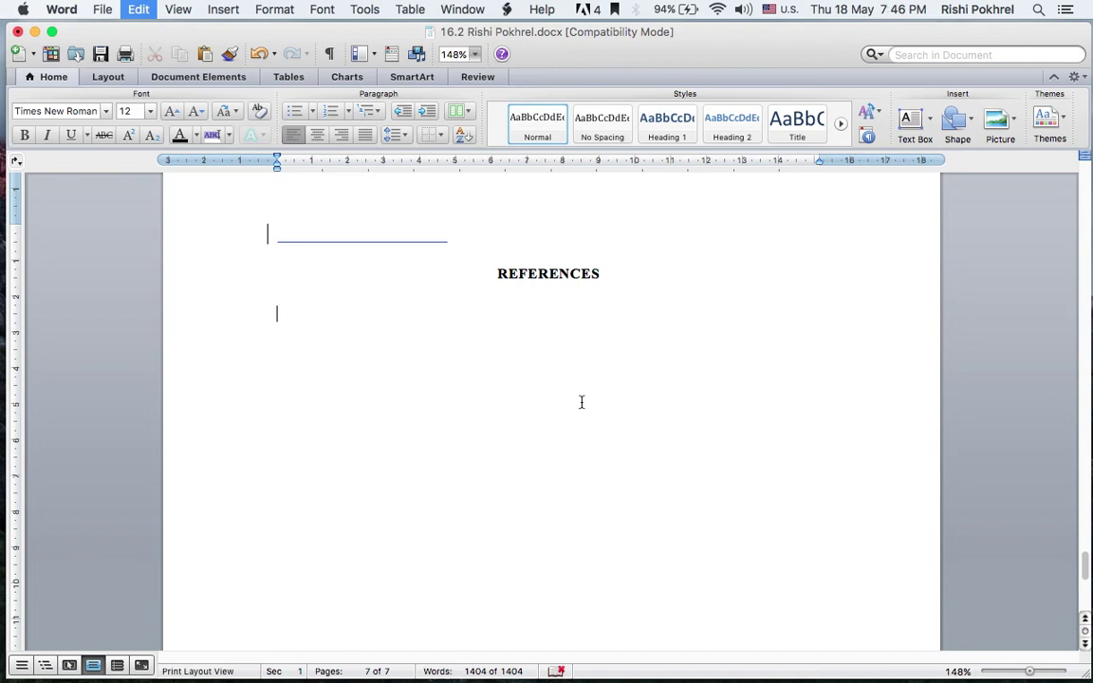
pyautogui.press('super+v')
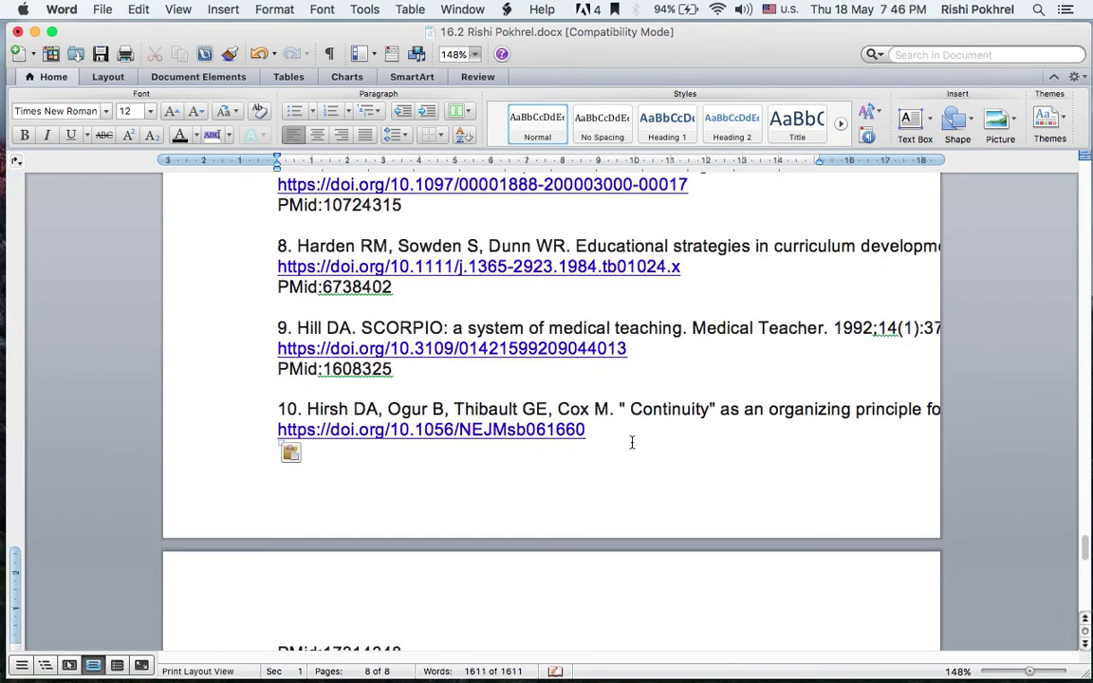
pyautogui.scroll(5, 664, 369)
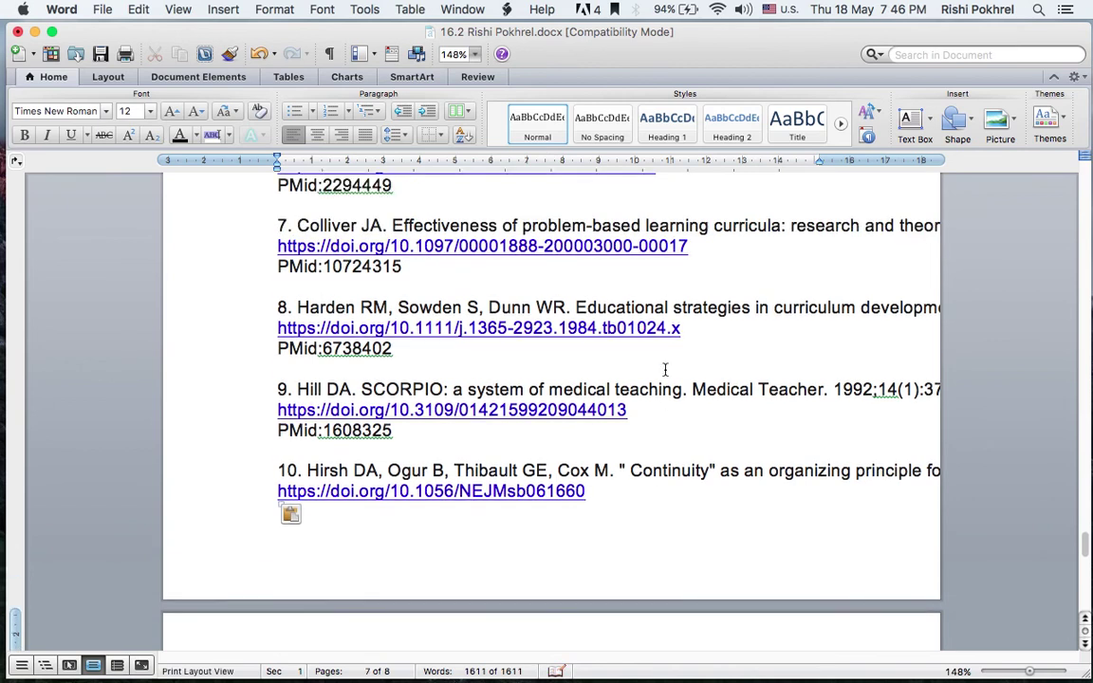
pyautogui.scroll(3, 664, 370)
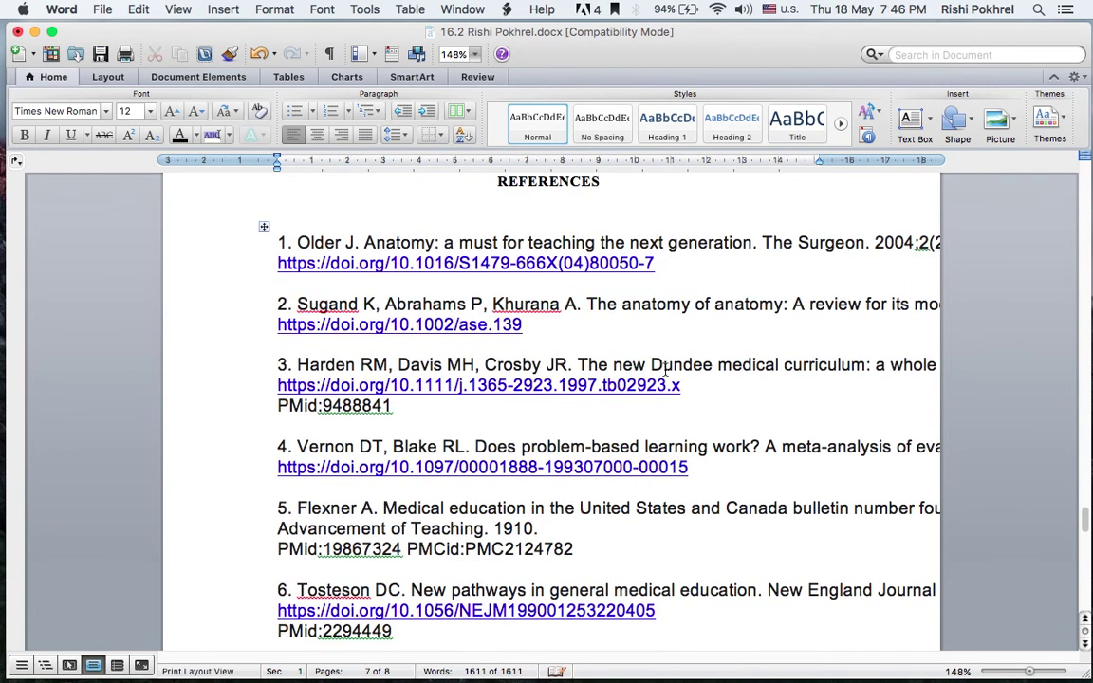
pyautogui.scroll(2, 664, 370)
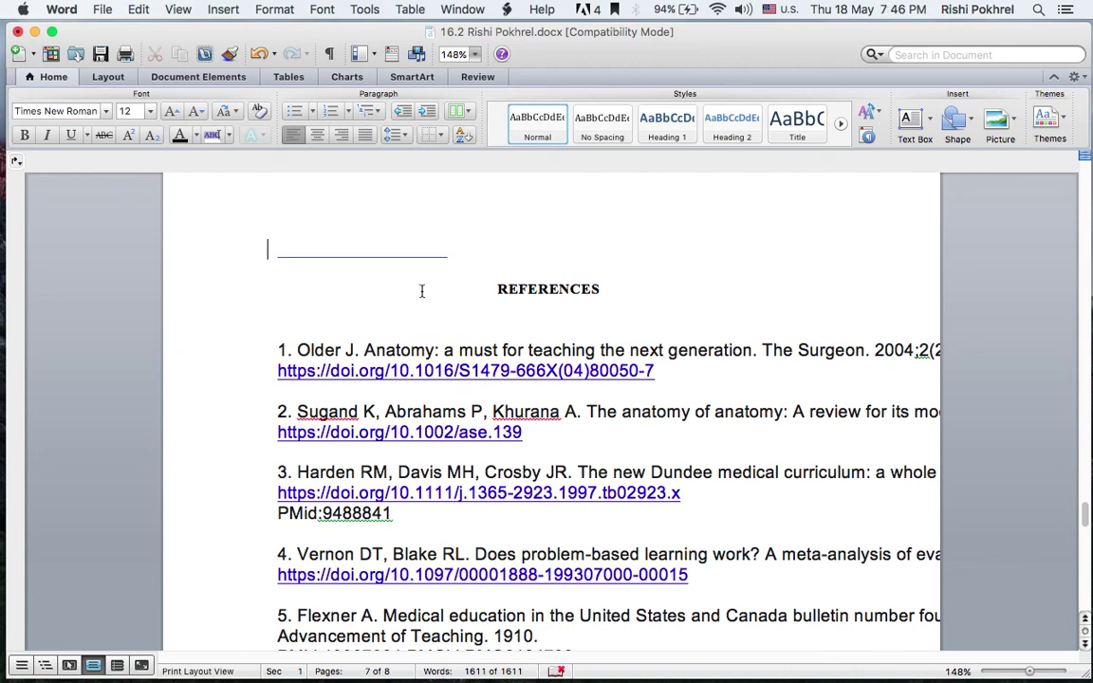
pyautogui.moveTo(4, 332)
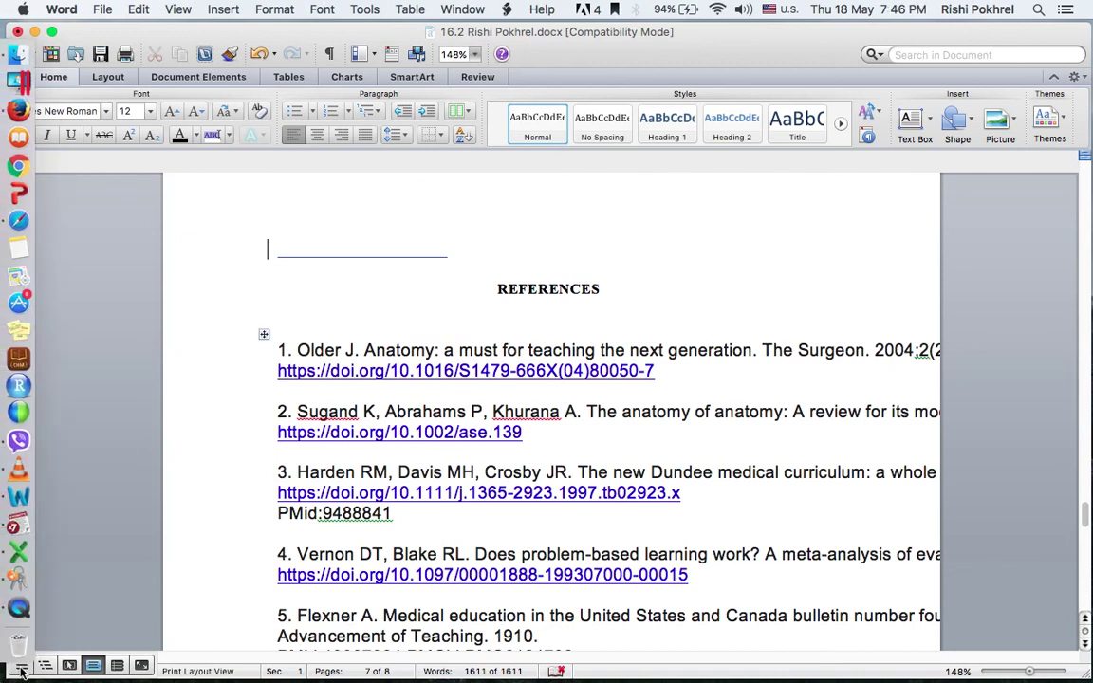